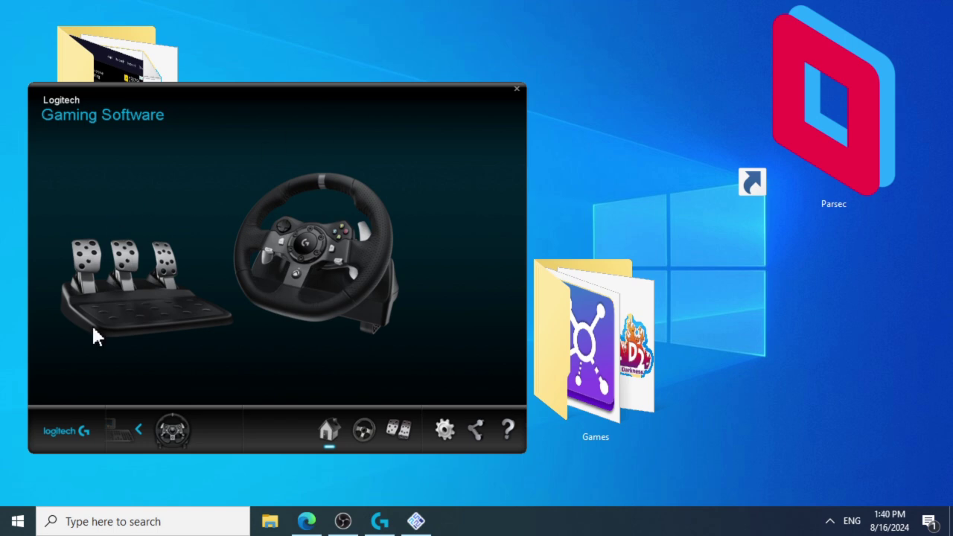
- Open the controller plugin settings in PCSX2 and display the Pad 1 binding list
{"action": "left_click", "coordinate": [415, 521]}
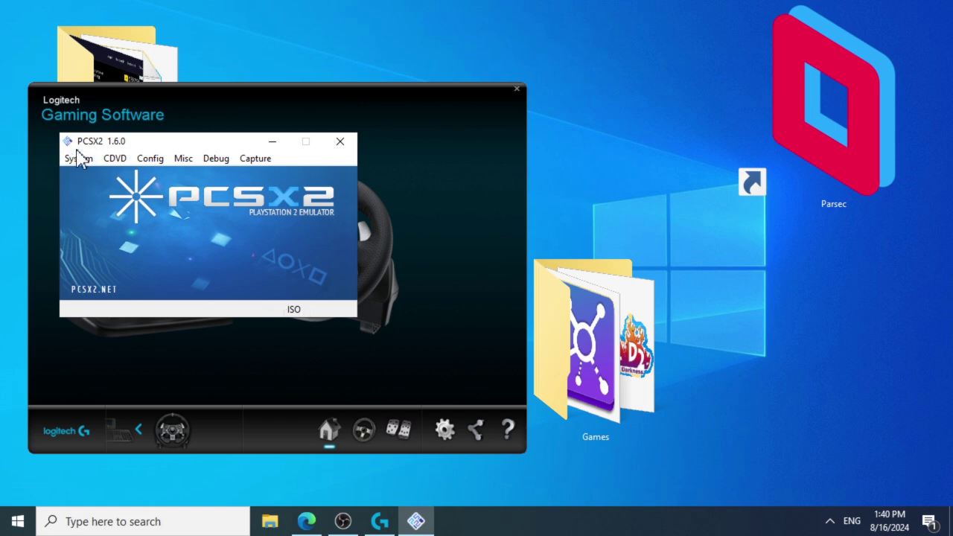
{"action": "left_click", "coordinate": [116, 159]}
{"action": "left_click", "coordinate": [151, 158]}
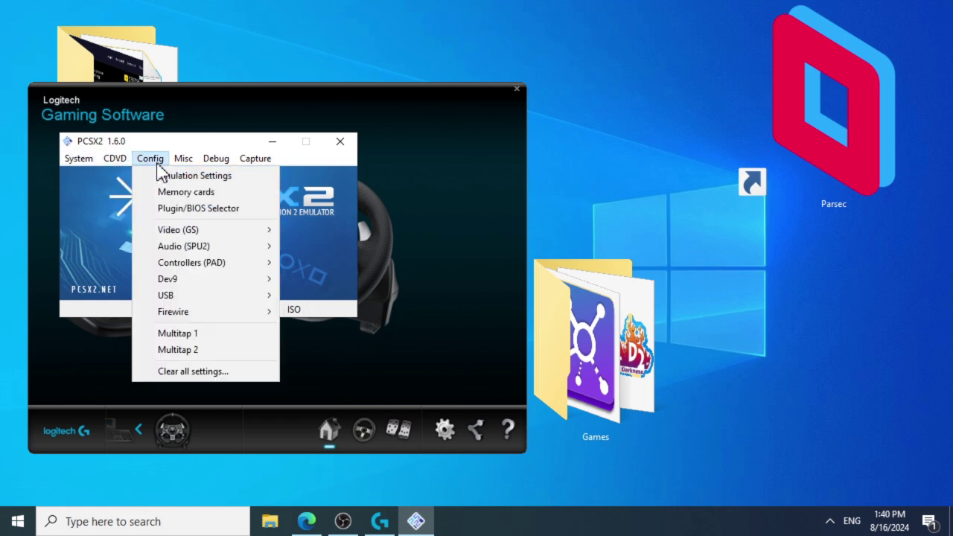
{"action": "mouse_move", "coordinate": [272, 263]}
{"action": "left_click", "coordinate": [330, 286]}
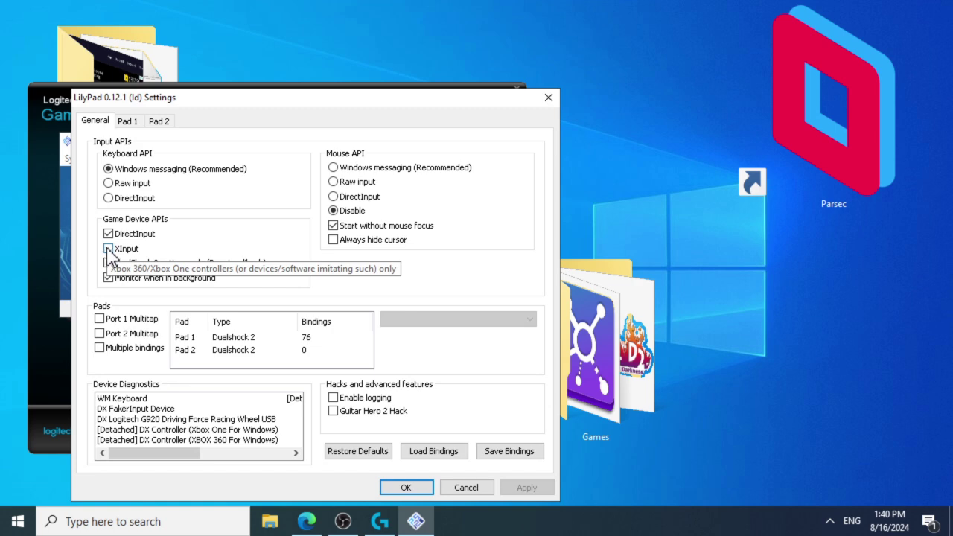
{"action": "left_click", "coordinate": [137, 125]}
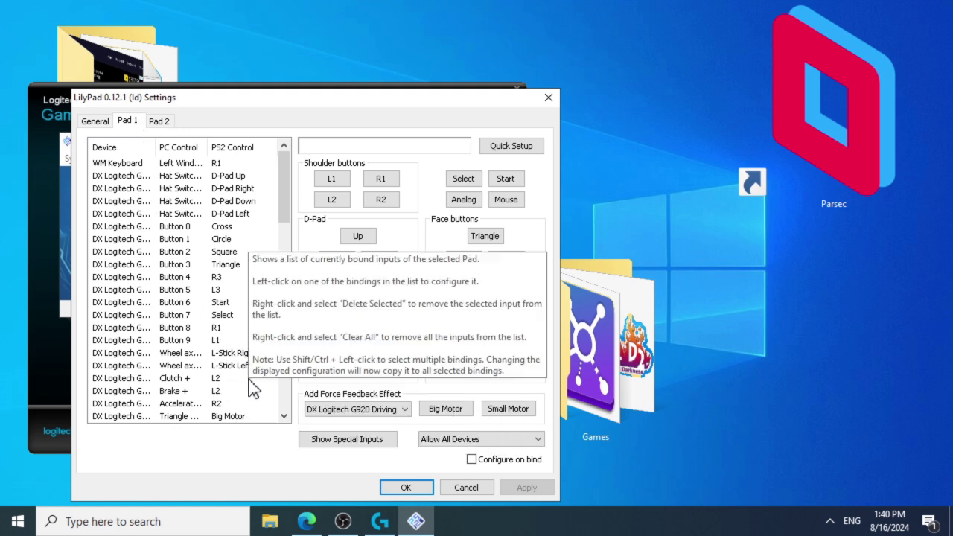
{"action": "scroll", "coordinate": [209, 342], "scroll_direction": "down", "scroll_amount": 2}
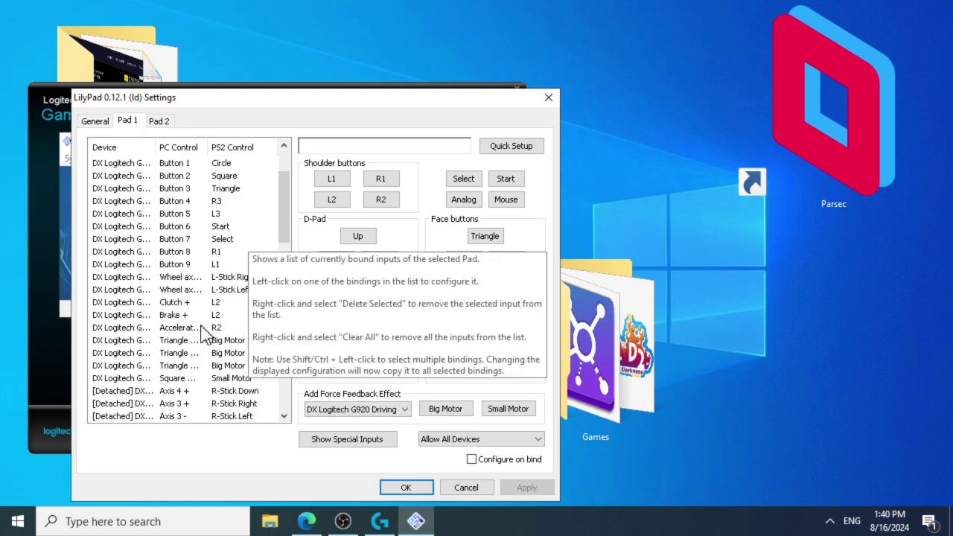
- Set the dead zone to 0.000 for the G920 wheel axis bindings mapped to L-Stick Right and L-Stick Left
{"action": "left_click", "coordinate": [207, 278]}
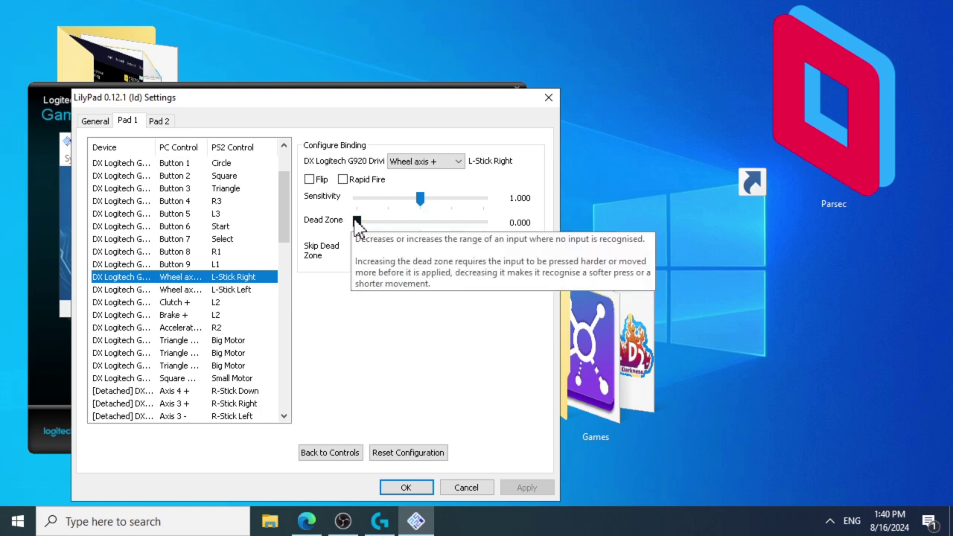
{"action": "mouse_move", "coordinate": [354, 229]}
{"action": "left_mouse_down"}
{"action": "mouse_move", "coordinate": [362, 226]}
{"action": "mouse_move", "coordinate": [345, 221]}
{"action": "left_mouse_up"}
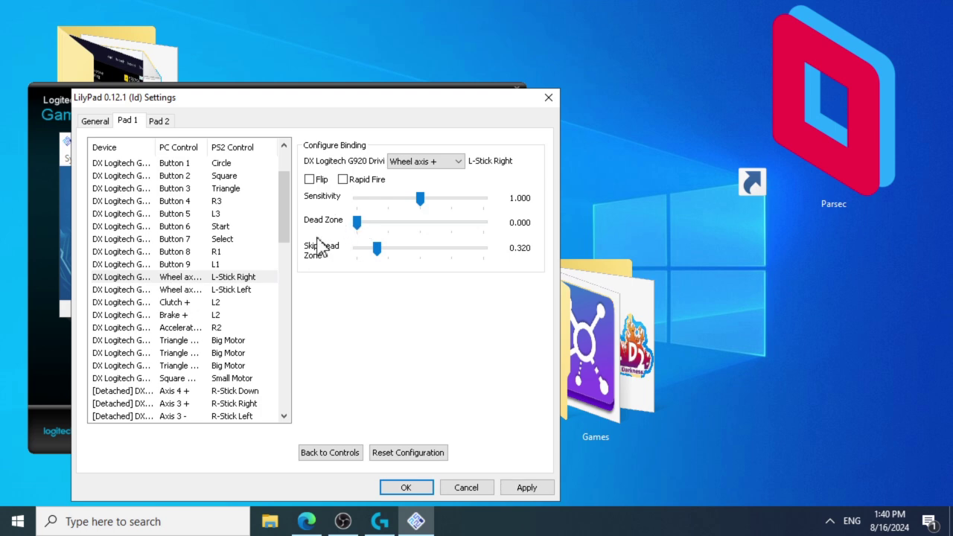
{"action": "left_click", "coordinate": [222, 295]}
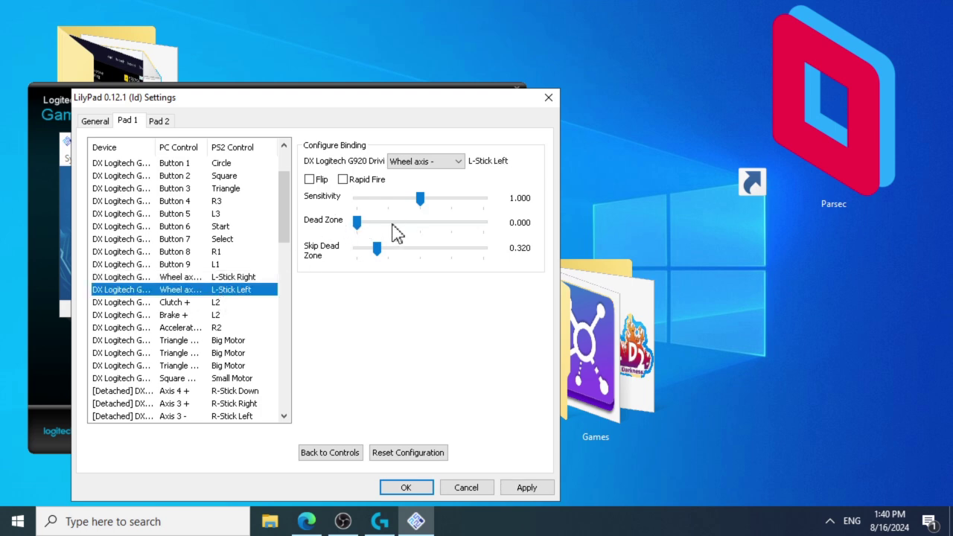
{"action": "left_click", "coordinate": [356, 221]}
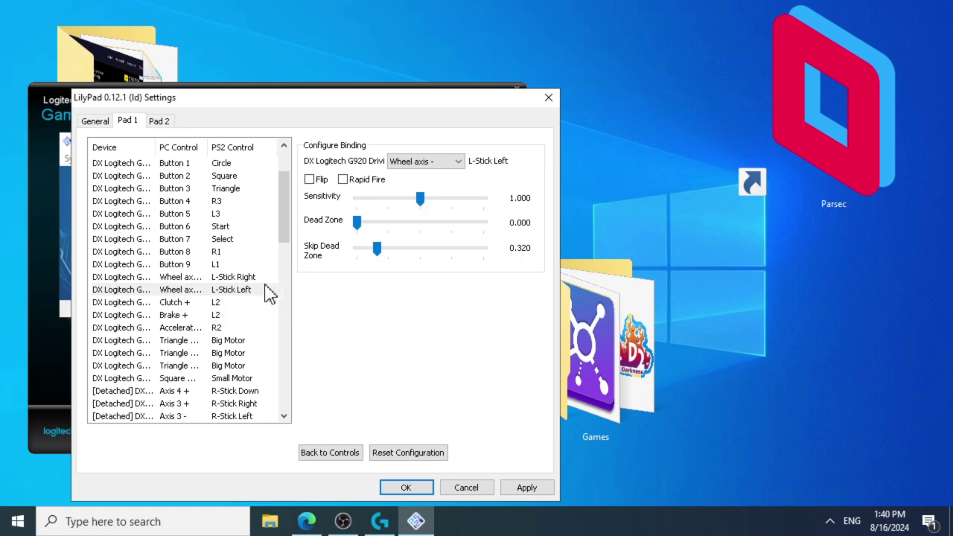
- Compare the skip dead zone values of the two G920 wheel axis bindings
{"action": "left_click", "coordinate": [240, 278]}
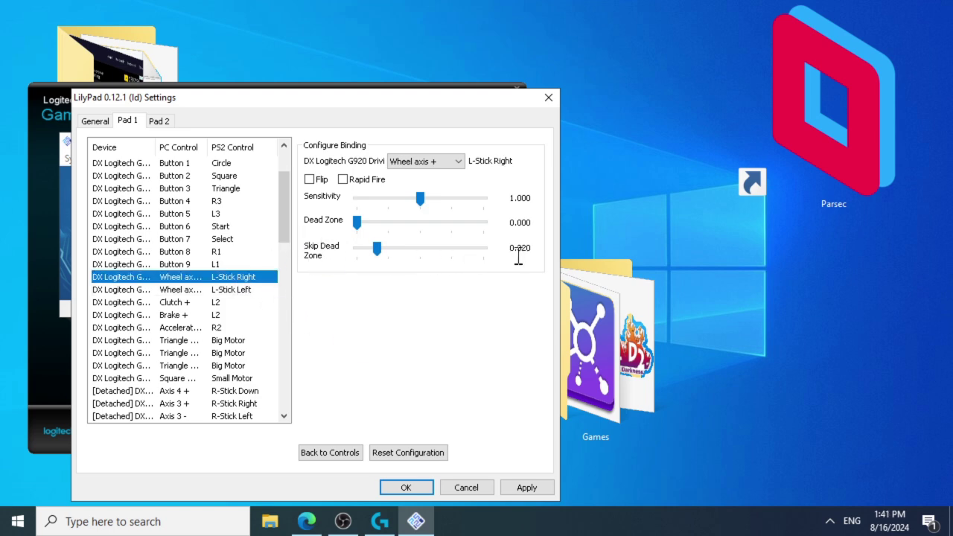
{"action": "left_click", "coordinate": [212, 290]}
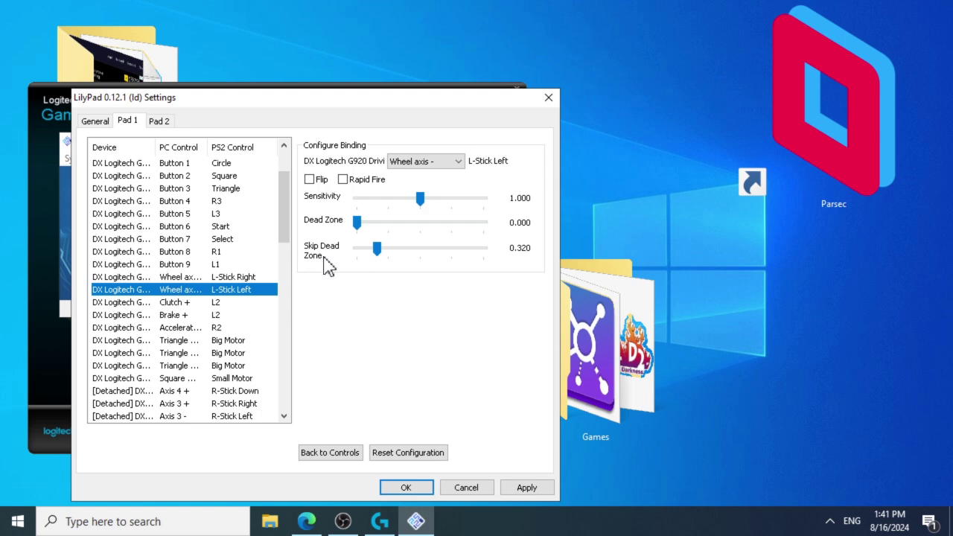
{"action": "left_click", "coordinate": [532, 249]}
{"action": "double_click", "coordinate": [533, 249]}
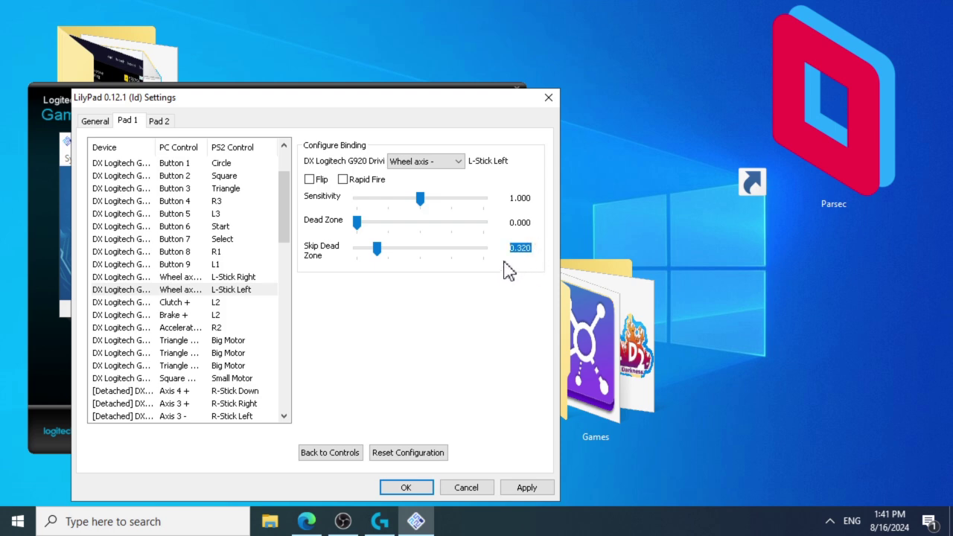
{"action": "left_click", "coordinate": [512, 248]}
{"action": "left_click_drag", "start_coordinate": [514, 249], "coordinate": [362, 255]}
{"action": "left_click", "coordinate": [536, 257]}
- Examine the binding configuration of the accelerator, brake and clutch pedals
{"action": "left_click", "coordinate": [170, 328]}
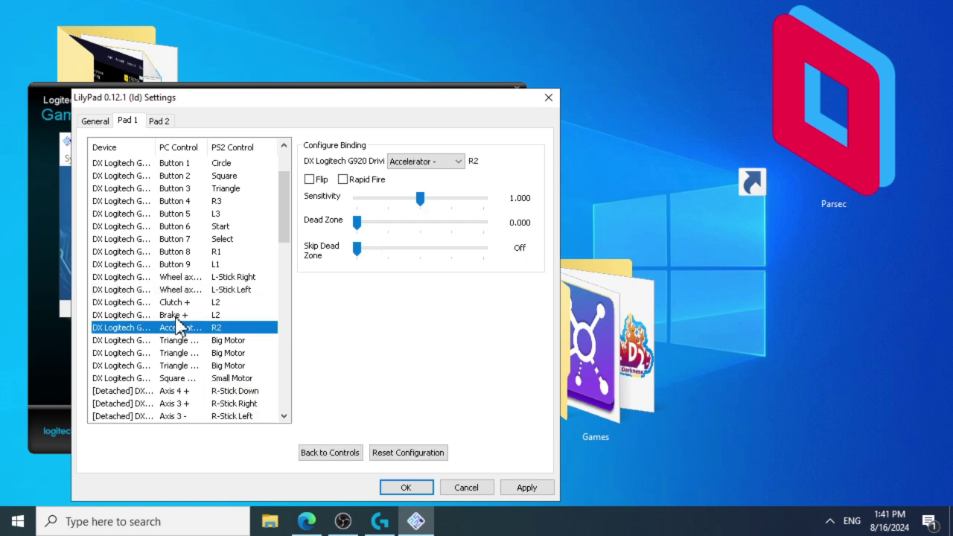
{"action": "left_click", "coordinate": [176, 318]}
{"action": "left_click", "coordinate": [179, 304]}
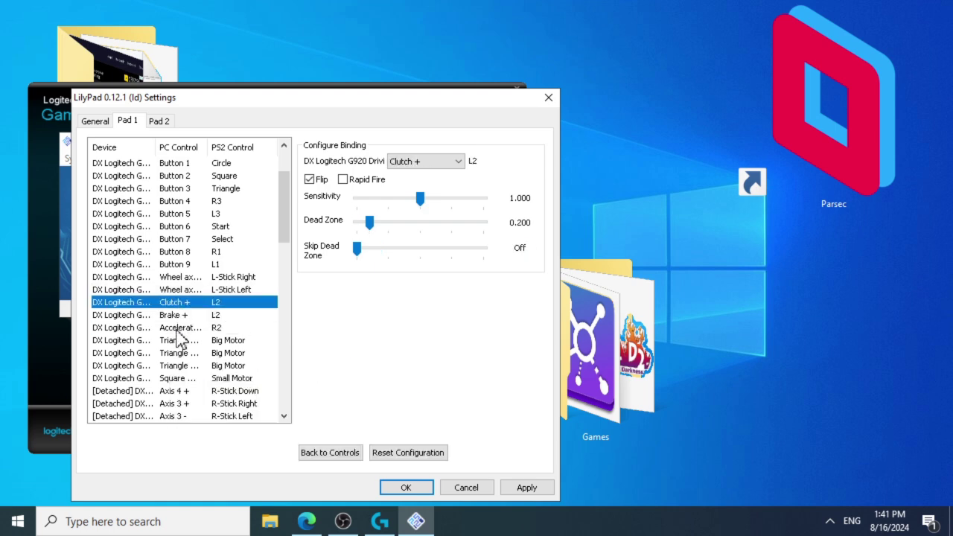
{"action": "left_click", "coordinate": [180, 329]}
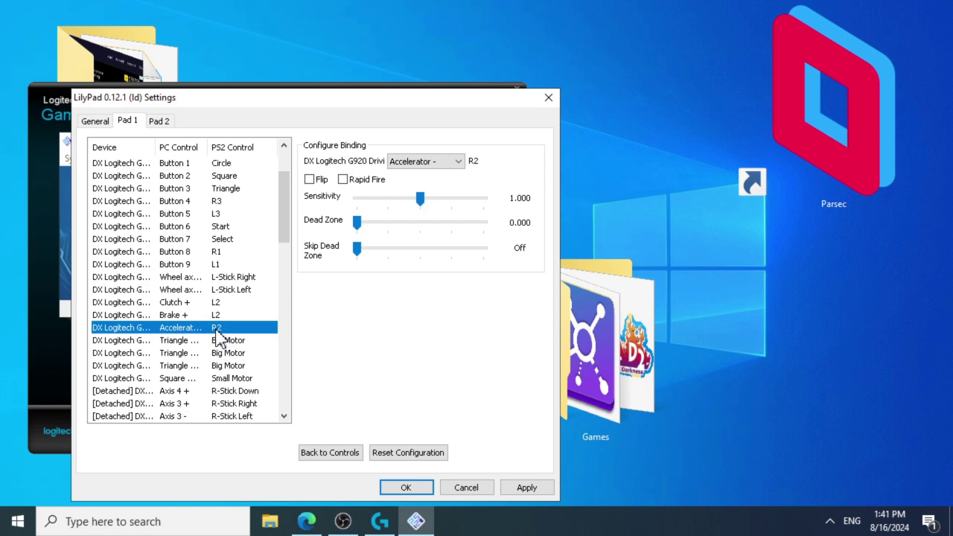
{"action": "left_click", "coordinate": [176, 317]}
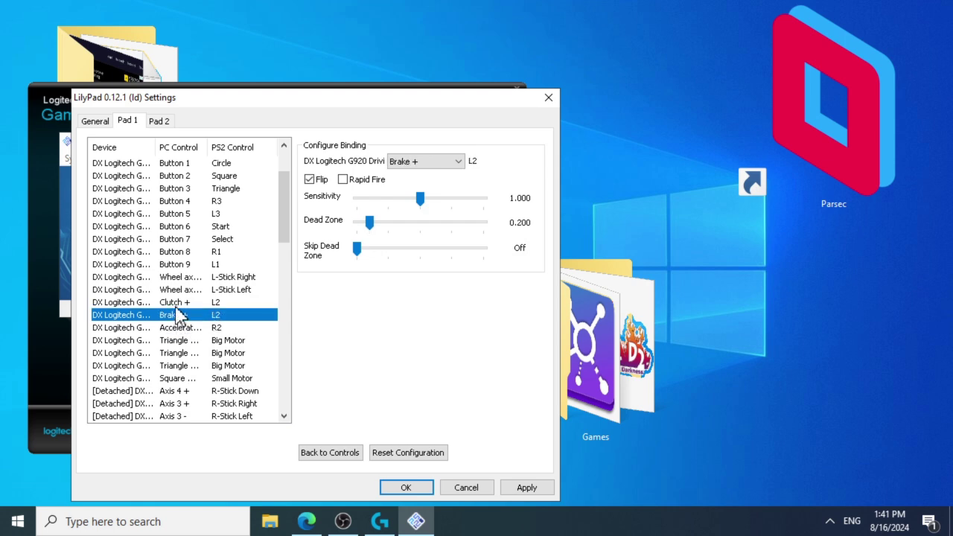
{"action": "left_click", "coordinate": [179, 306]}
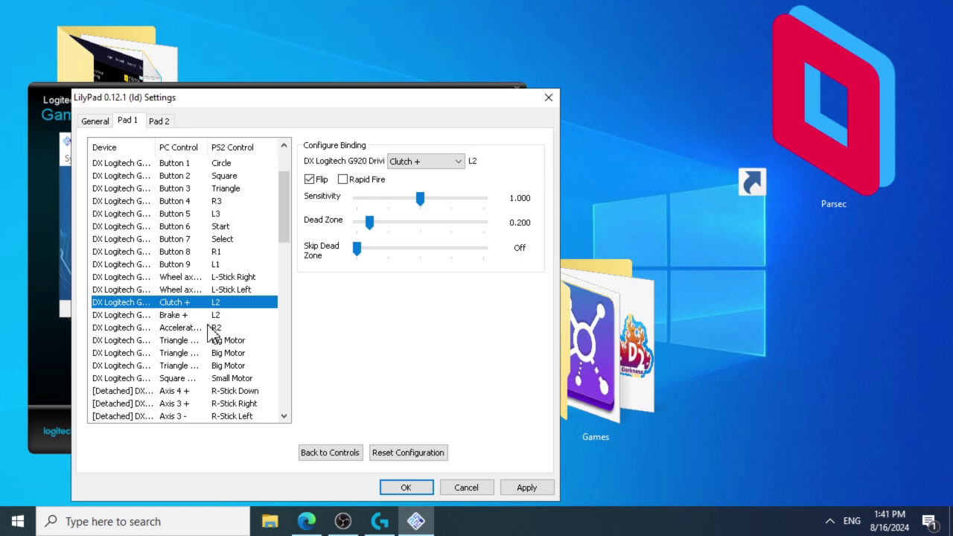
- Check the G920 button bindings for Cross, Circle, Square and Triangle
{"action": "scroll", "coordinate": [231, 223], "scroll_direction": "up", "scroll_amount": 2}
{"action": "left_click", "coordinate": [224, 227]}
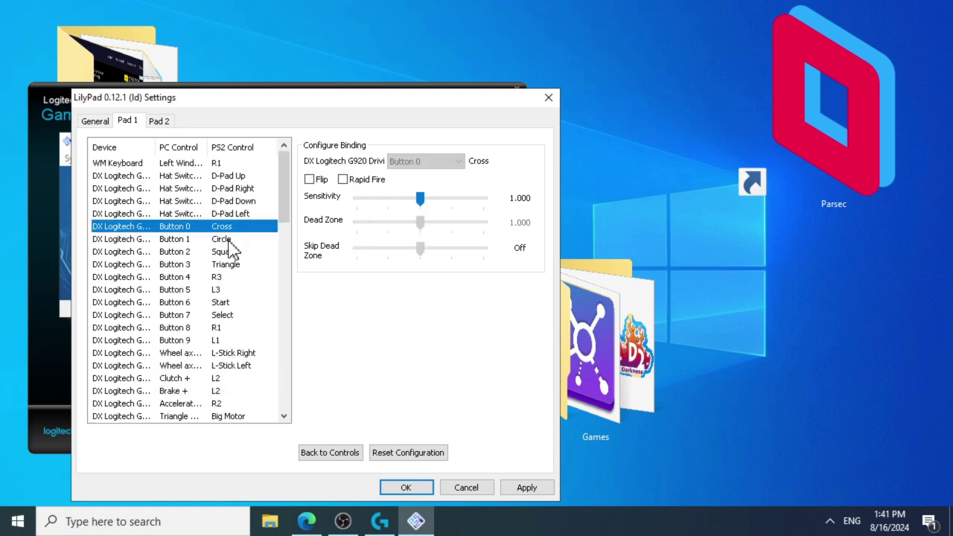
{"action": "left_click", "coordinate": [229, 241]}
{"action": "left_click", "coordinate": [231, 253]}
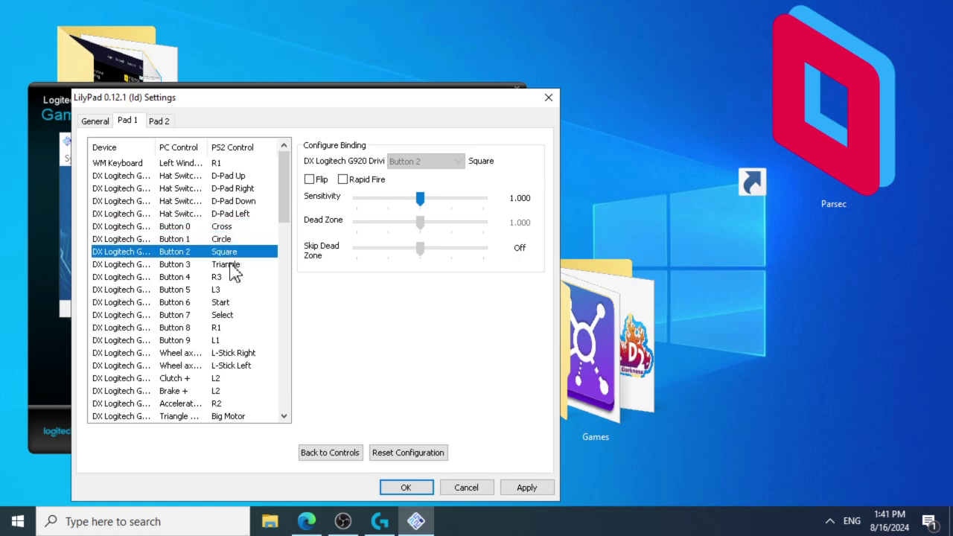
{"action": "left_click", "coordinate": [231, 266]}
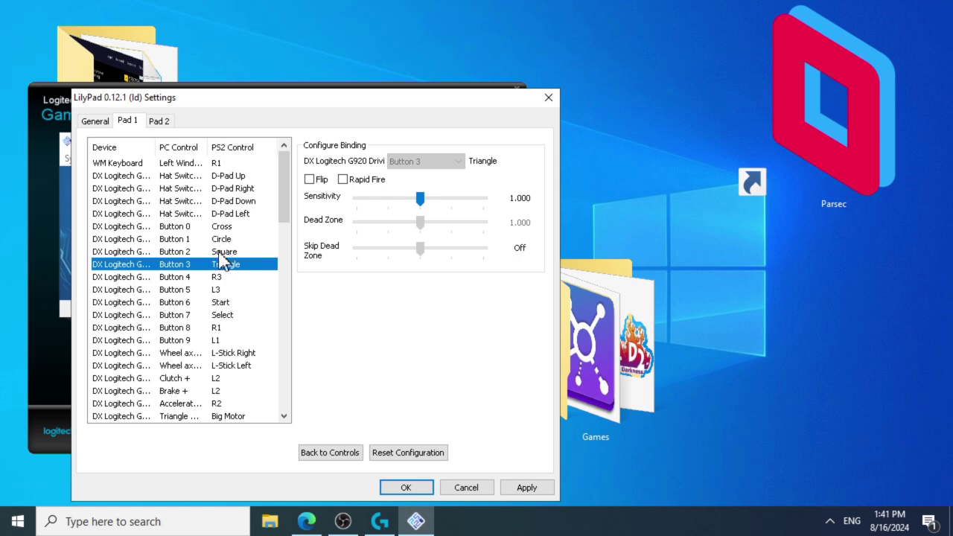
- Compare the Flip, dead zone and skip dead zone settings of the accelerator, brake and clutch bindings
{"action": "scroll", "coordinate": [222, 257], "scroll_direction": "down", "scroll_amount": 5}
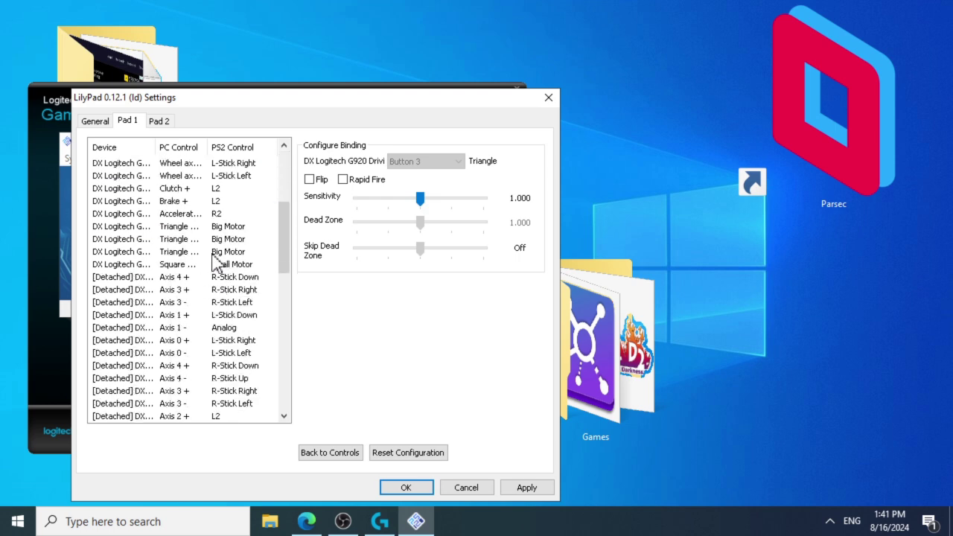
{"action": "left_click", "coordinate": [200, 213]}
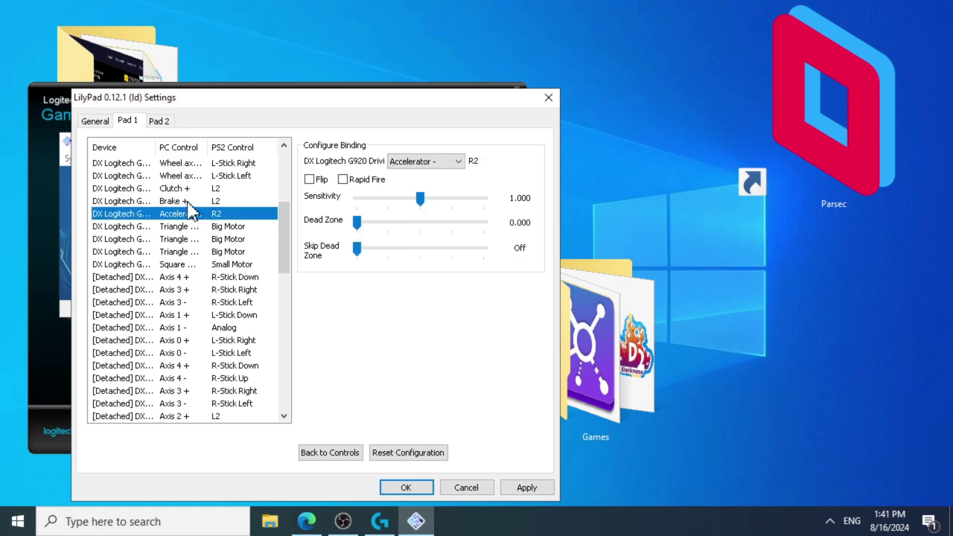
{"action": "left_click", "coordinate": [193, 201]}
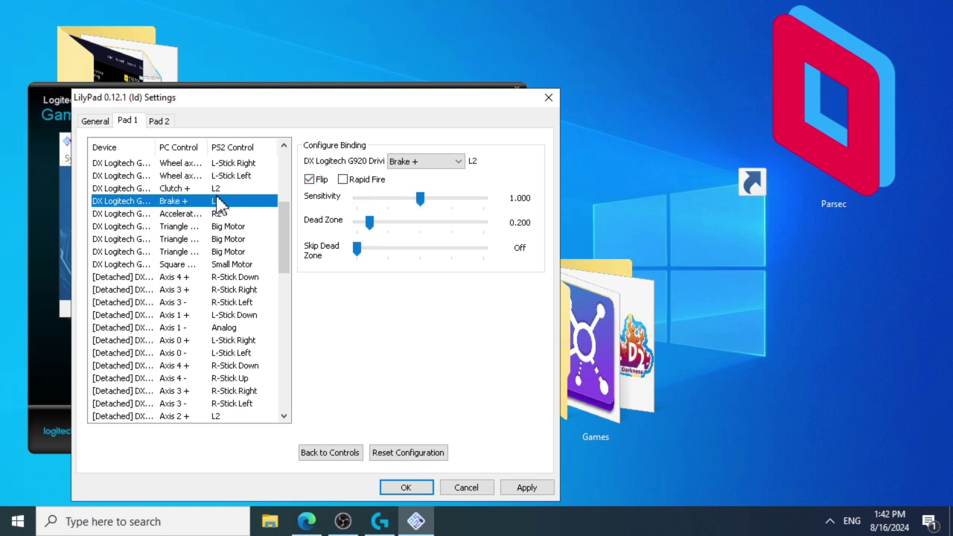
{"action": "left_click", "coordinate": [237, 189]}
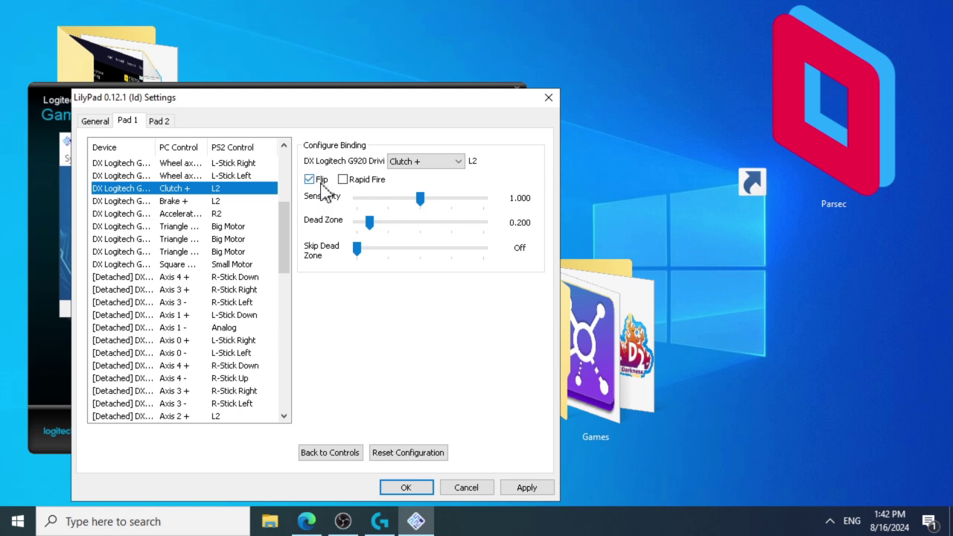
{"action": "left_click", "coordinate": [154, 201]}
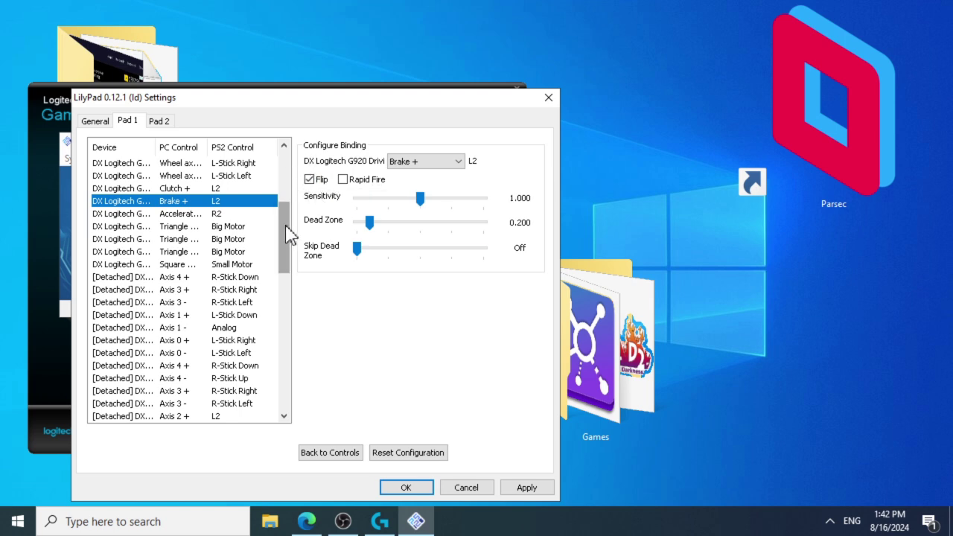
{"action": "left_click", "coordinate": [204, 216]}
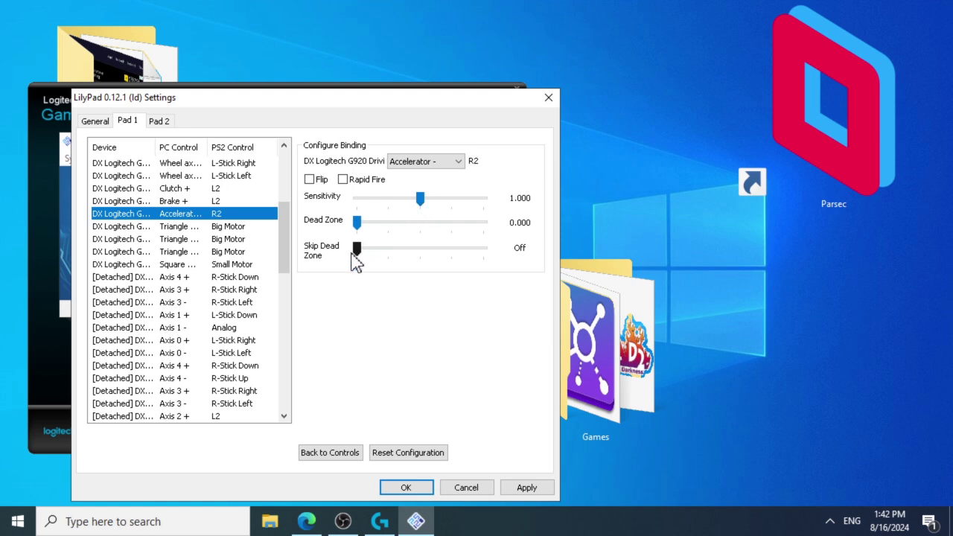
{"action": "left_click", "coordinate": [177, 203]}
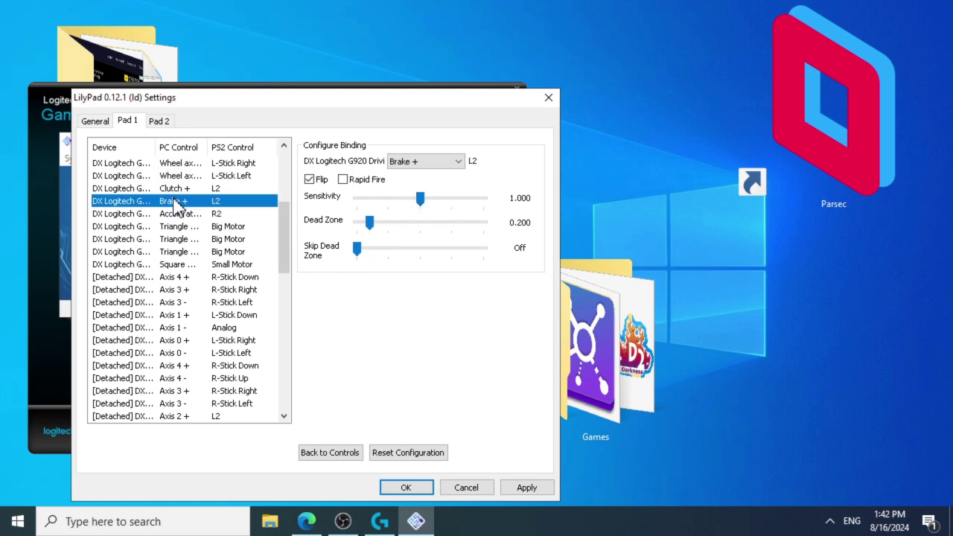
{"action": "left_click", "coordinate": [182, 188]}
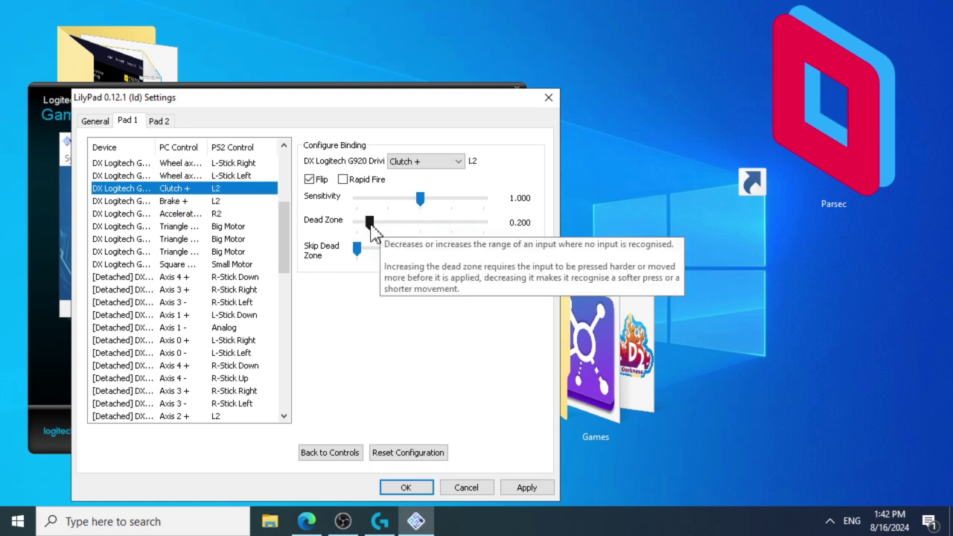
{"action": "left_click", "coordinate": [183, 203]}
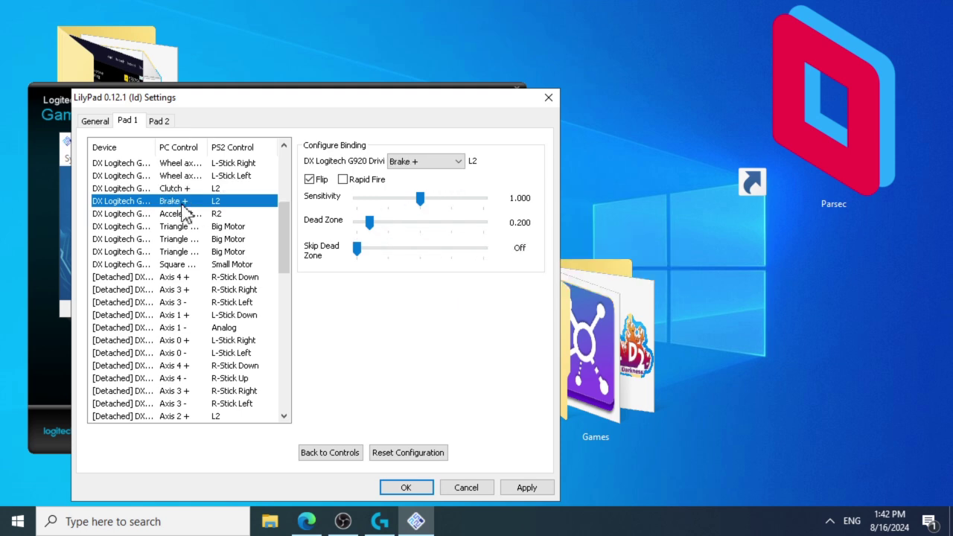
{"action": "left_click", "coordinate": [185, 213]}
{"action": "left_click", "coordinate": [243, 201]}
- Return to the general LilyPad settings, cancel the dialog without saving, and boot the Gran Turismo 3 disc
{"action": "left_click", "coordinate": [98, 122]}
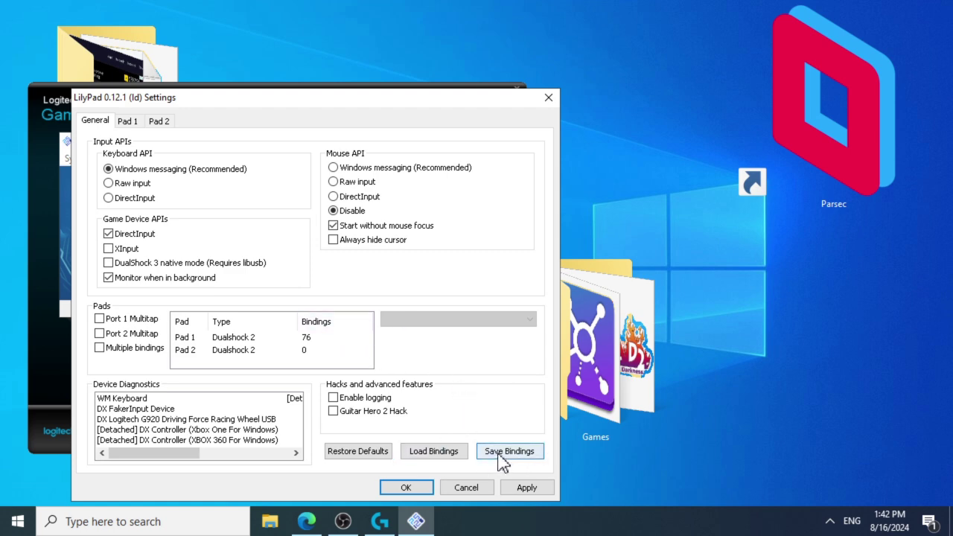
{"action": "left_click", "coordinate": [460, 489]}
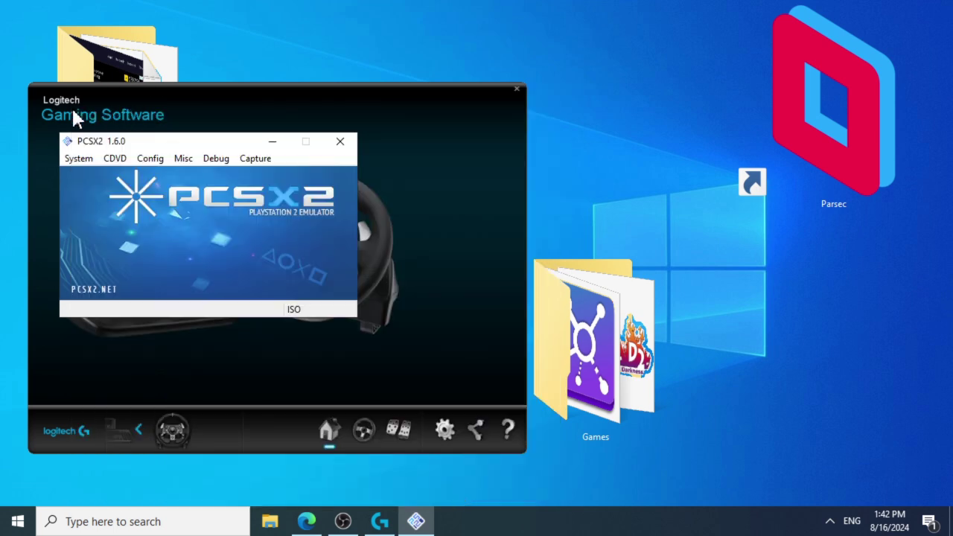
{"action": "left_click", "coordinate": [113, 159]}
{"action": "mouse_move", "coordinate": [81, 158]}
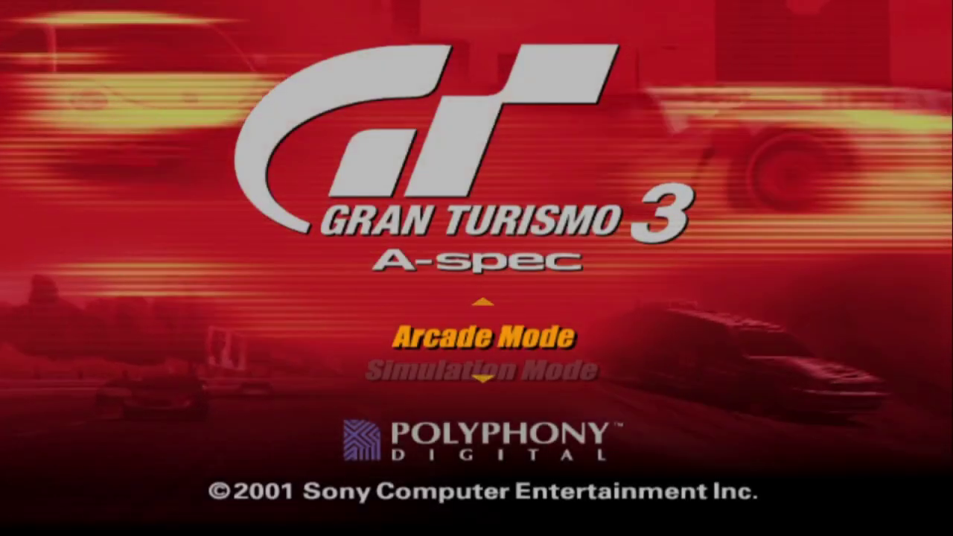
- Open Options from the Gran Turismo 3 main menu and set Screen Size to 16:9
{"action": "key", "text": "Down"}
{"action": "key", "text": "Down"}
{"action": "key", "text": "Down"}
{"action": "key", "text": "Down"}
{"action": "key", "text": "Down"}
{"action": "key", "text": "Down"}
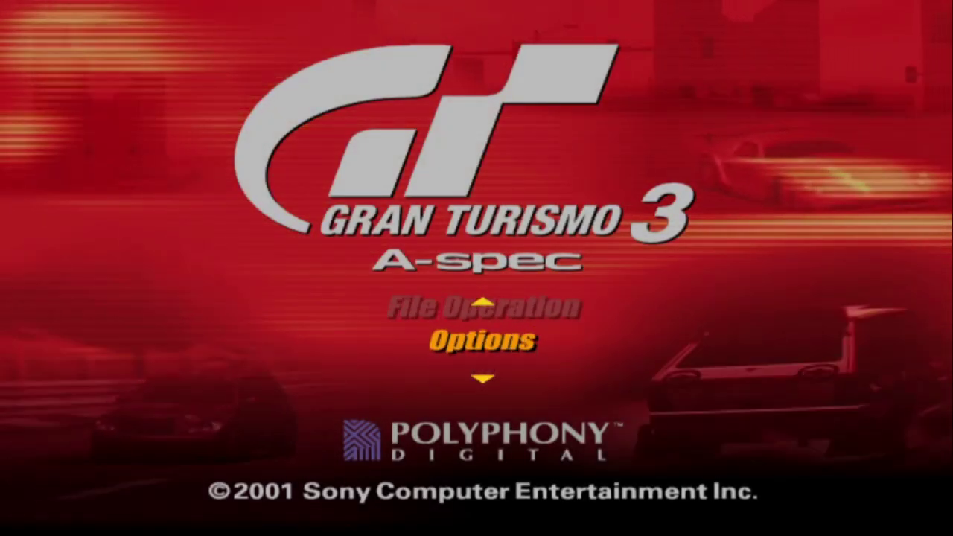
{"action": "key", "text": "Return"}
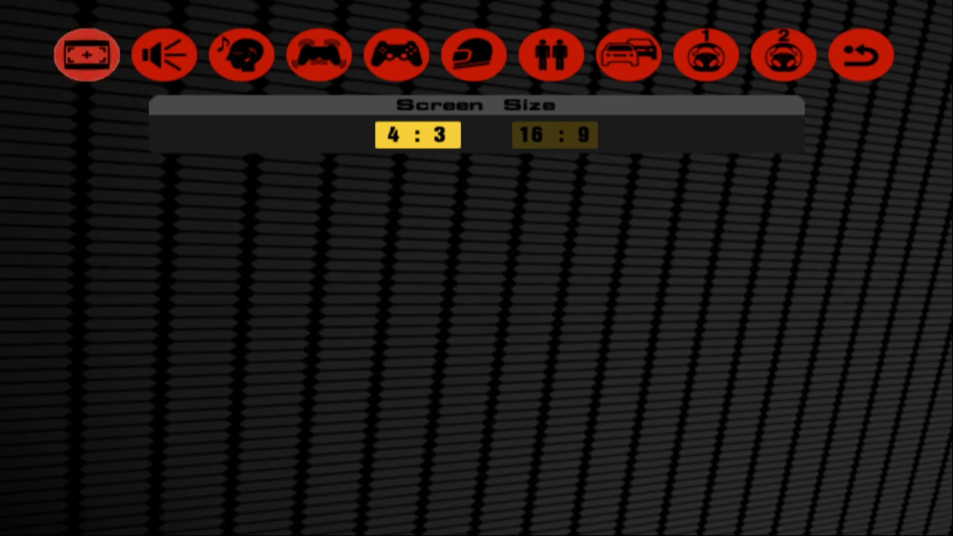
{"action": "key", "text": "Down"}
{"action": "key", "text": "Right"}
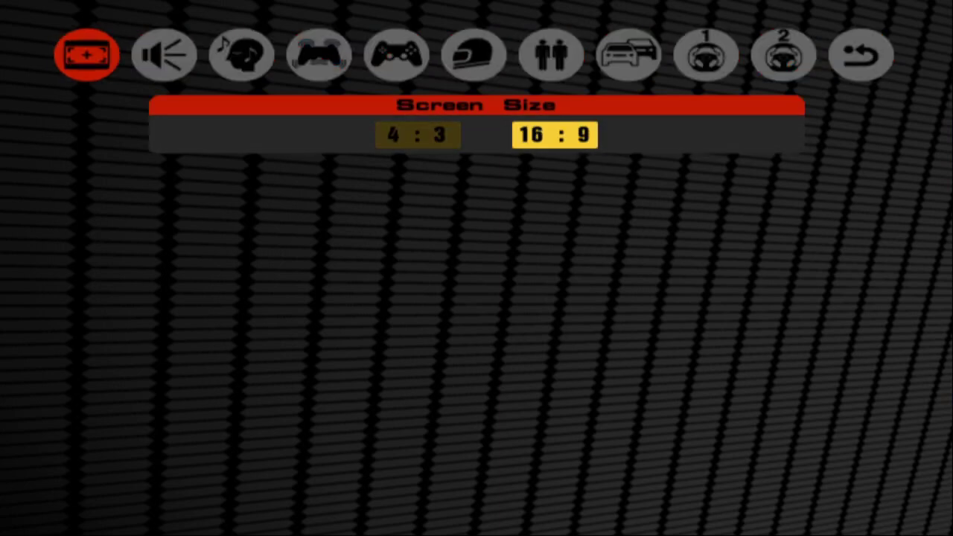
- Set the Steering Assist Type for steering wheel 1 to Simulation
{"action": "key", "text": "Up"}
{"action": "key", "text": "Down"}
{"action": "key", "text": "Up"}
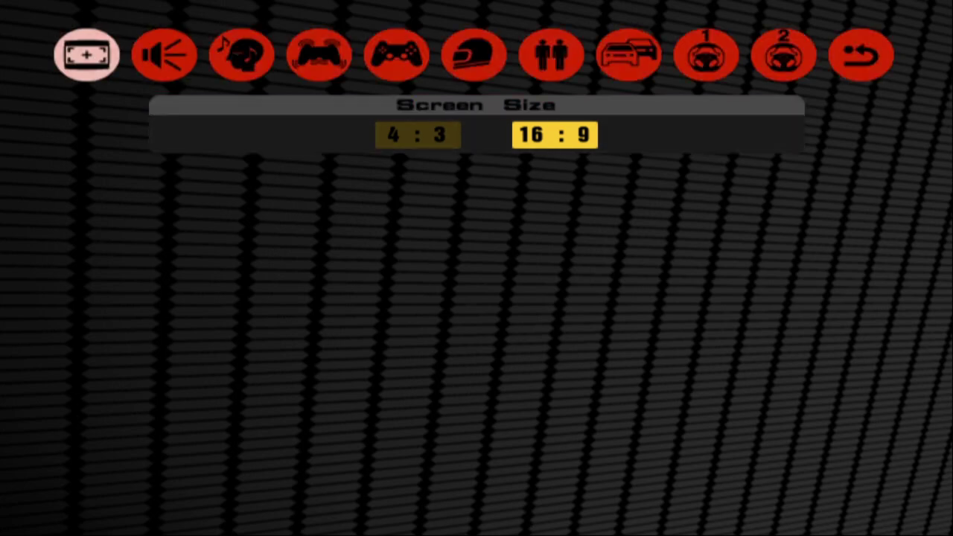
{"action": "key", "text": "Right"}
{"action": "key", "text": "Right"}
{"action": "key", "text": "Right"}
{"action": "key", "text": "Right"}
{"action": "key", "text": "Right"}
{"action": "key", "text": "Right"}
{"action": "key", "text": "Right"}
{"action": "key", "text": "Right"}
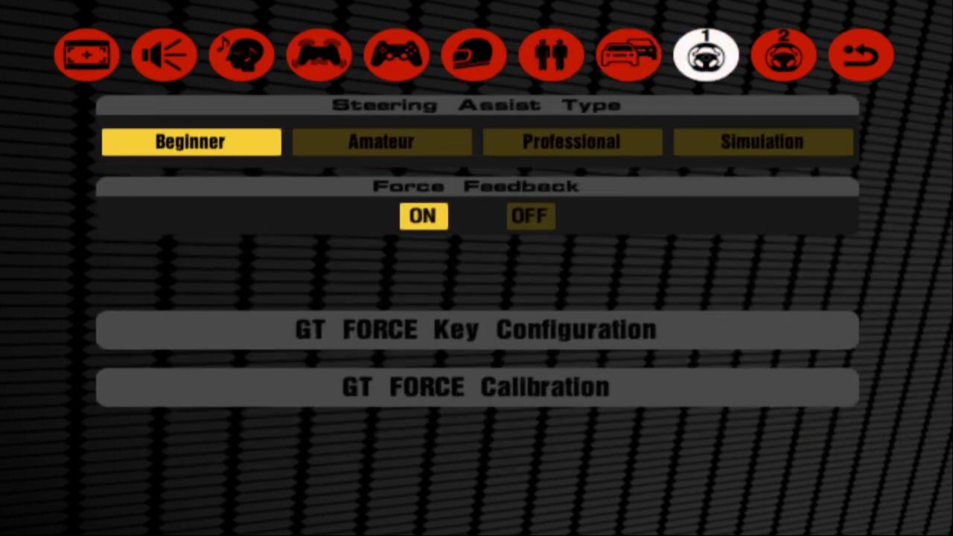
{"action": "key", "text": "Down"}
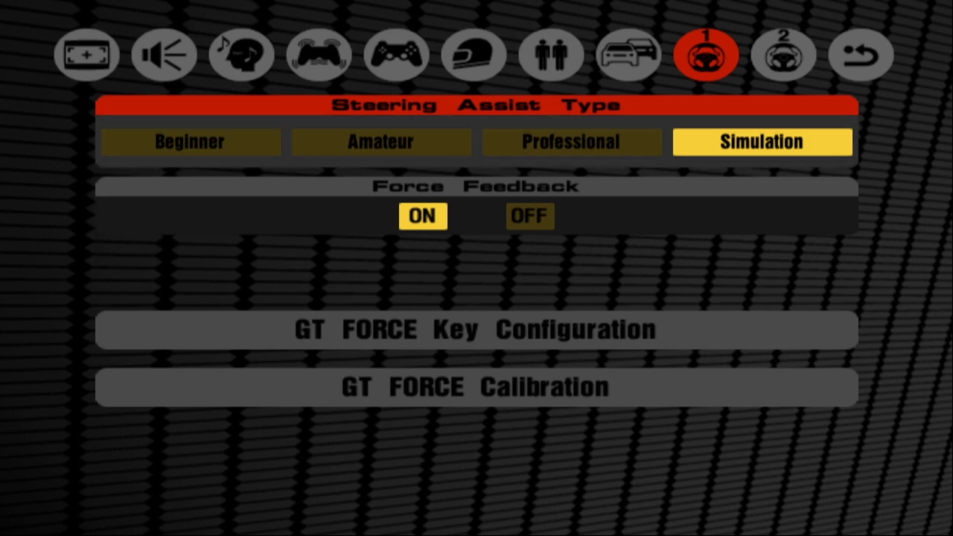
{"action": "key", "text": "Up"}
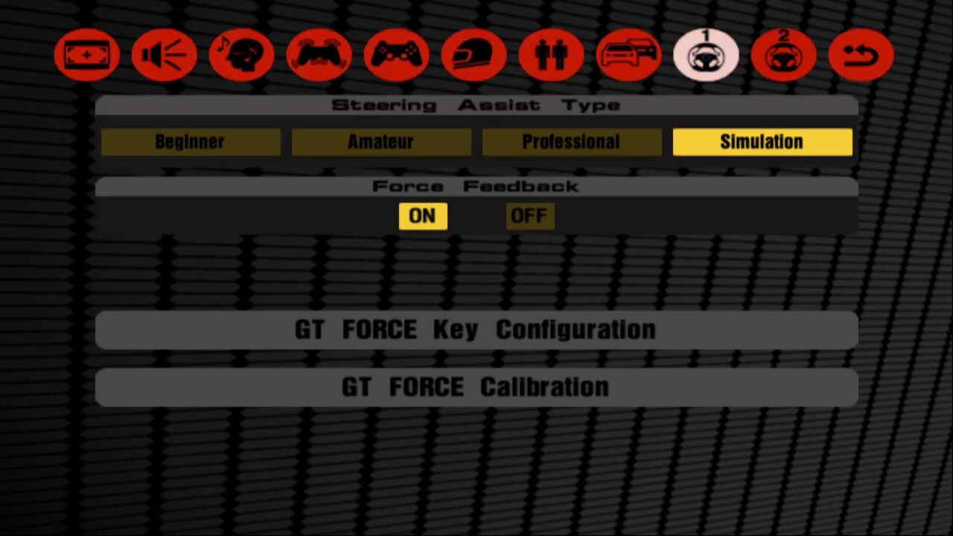
- Open the controller's Key Configuration for editing
{"action": "key", "text": "Left"}
{"action": "key", "text": "Left"}
{"action": "key", "text": "Left"}
{"action": "key", "text": "Left"}
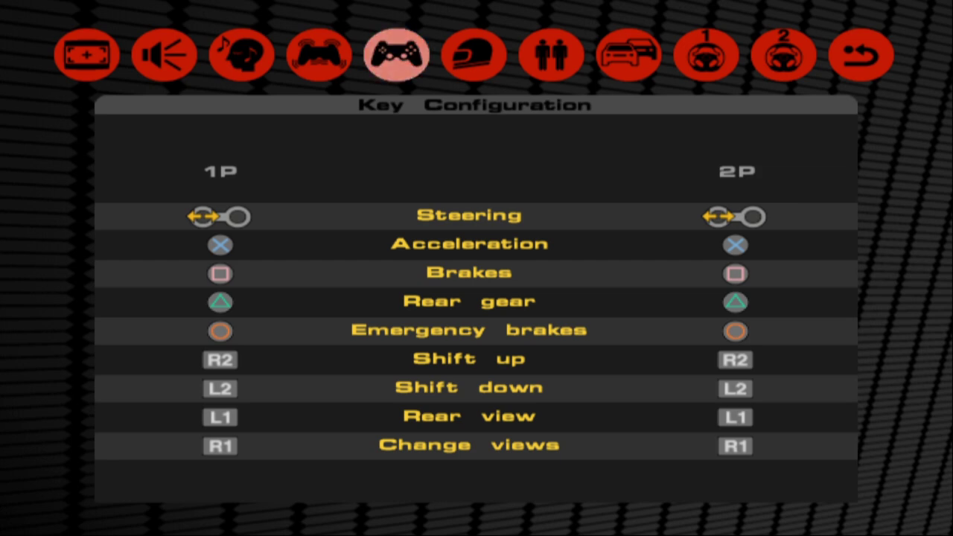
{"action": "key", "text": "Left"}
{"action": "key", "text": "Right"}
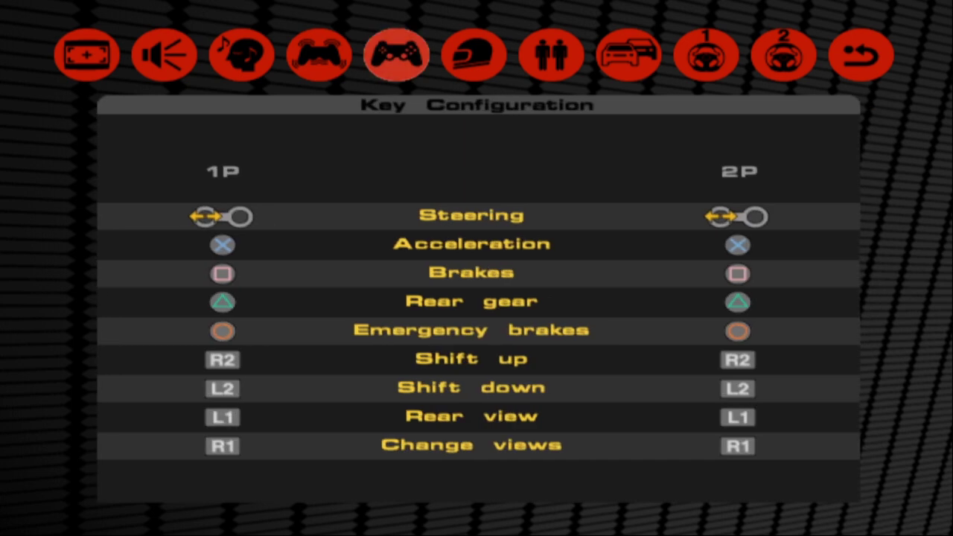
{"action": "key", "text": "Return"}
- Assign the Square button to Shift up for 1P in the Key Configuration
{"action": "key", "text": "Down"}
{"action": "key", "text": "Down"}
{"action": "key", "text": "Down"}
{"action": "key", "text": "Down"}
{"action": "key", "text": "Down"}
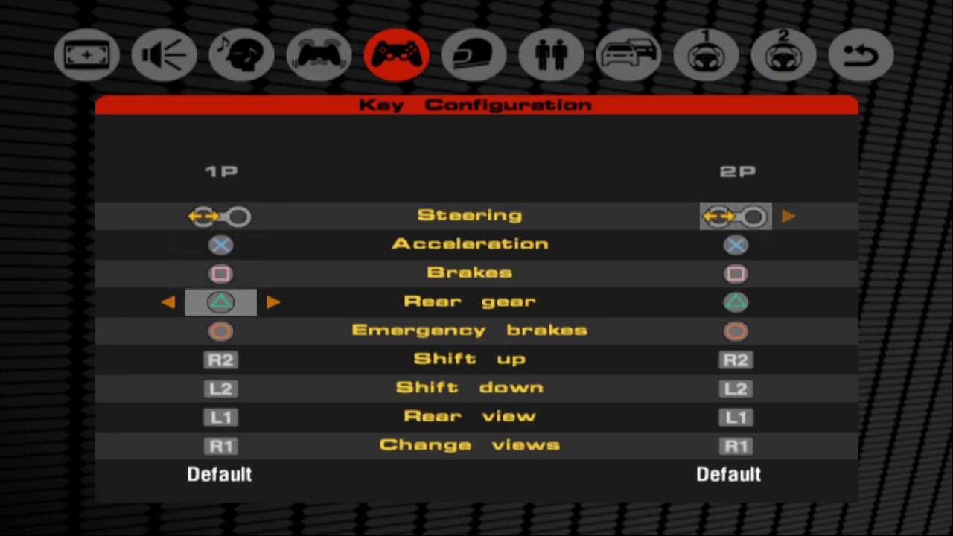
{"action": "key", "text": "Down"}
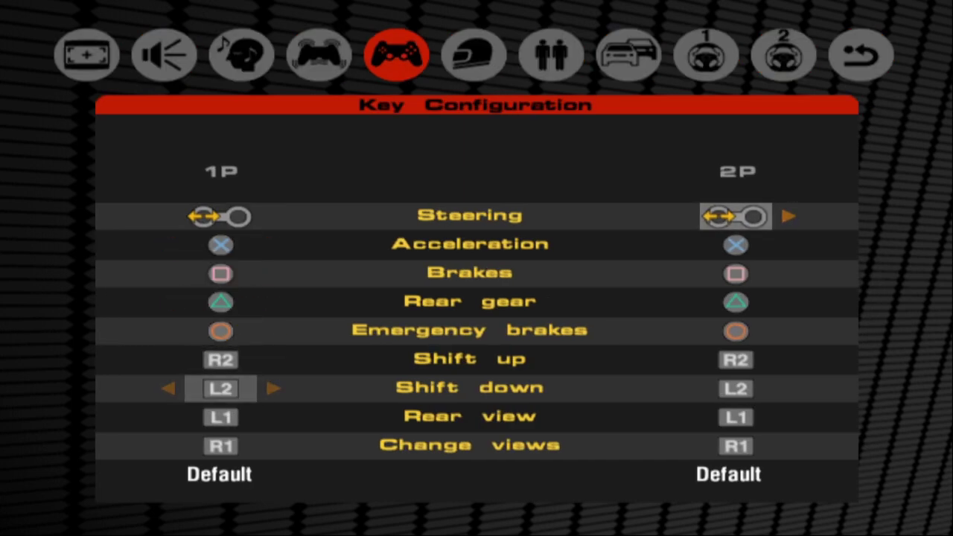
{"action": "key", "text": "Up"}
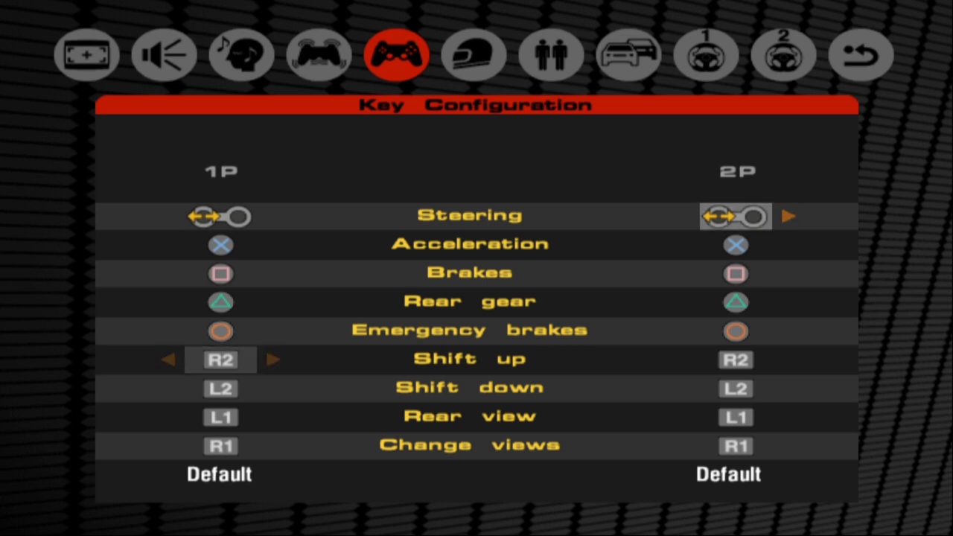
{"action": "key", "text": "Left"}
{"action": "key", "text": "Left"}
{"action": "key", "text": "Right"}
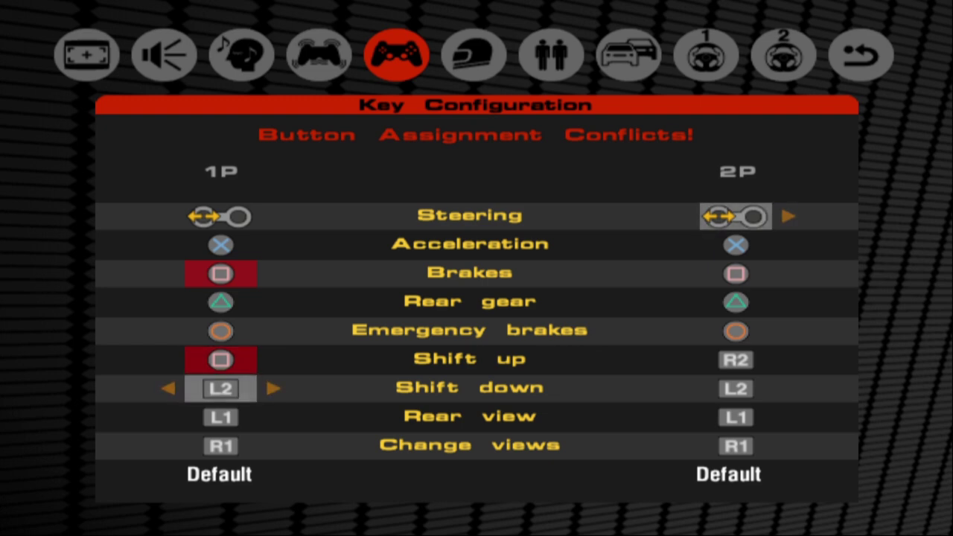
- Assign the Cross button to Shift down for 1P
{"action": "key", "text": "Left"}
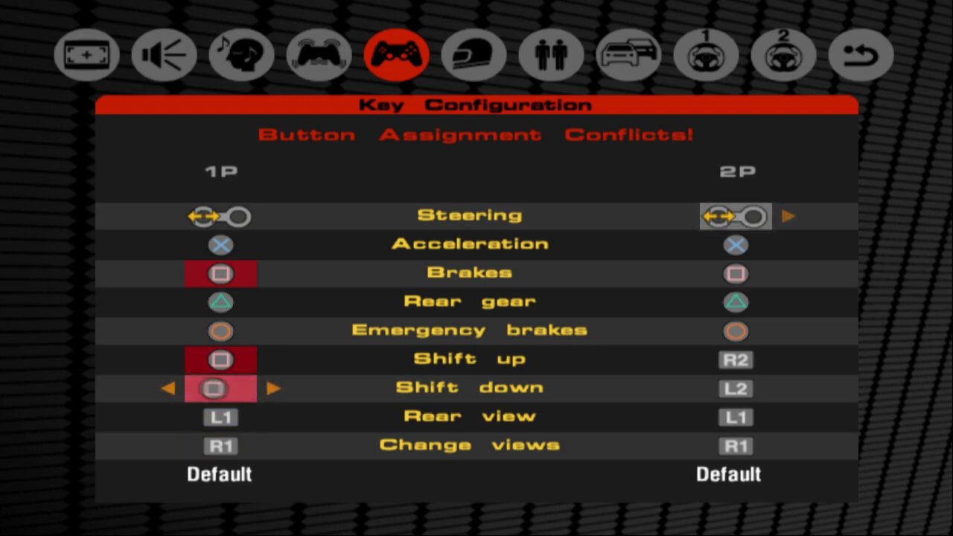
{"action": "key", "text": "Left"}
{"action": "key", "text": "Left"}
- Assign R2 to Acceleration for 1P in the Key Configuration
{"action": "key", "text": "Up"}
{"action": "key", "text": "Up"}
{"action": "key", "text": "Up"}
{"action": "key", "text": "Up"}
{"action": "key", "text": "Up"}
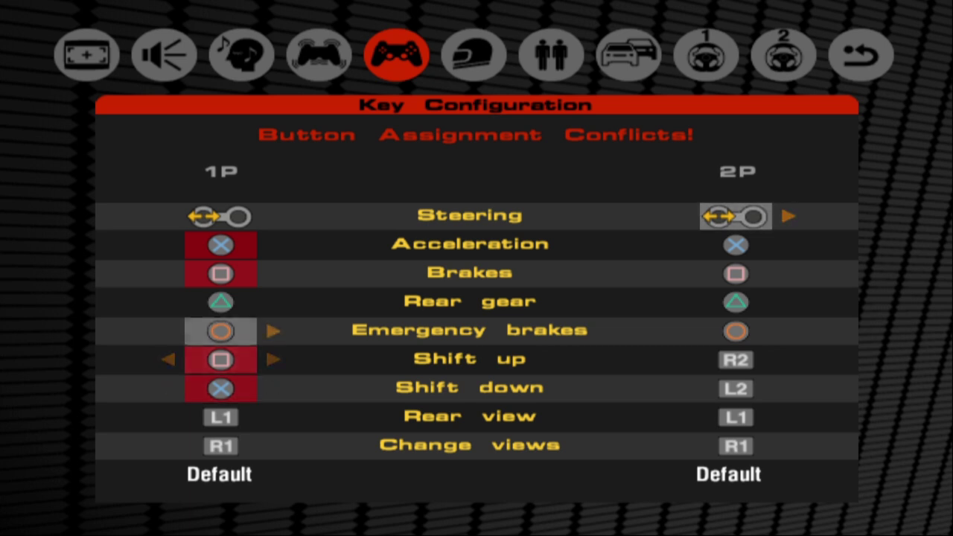
{"action": "key", "text": "Left"}
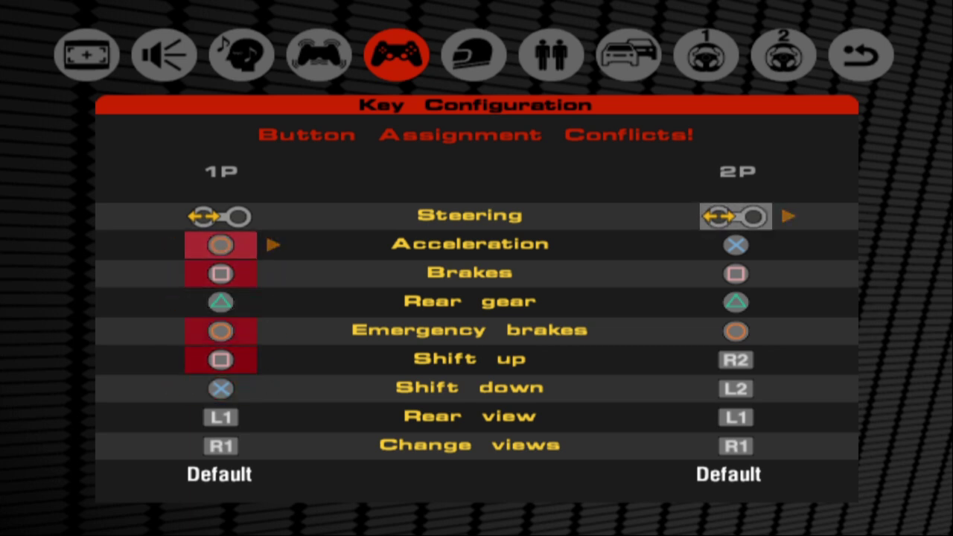
{"action": "key", "text": "Left"}
{"action": "key", "text": "Left"}
{"action": "key", "text": "Left"}
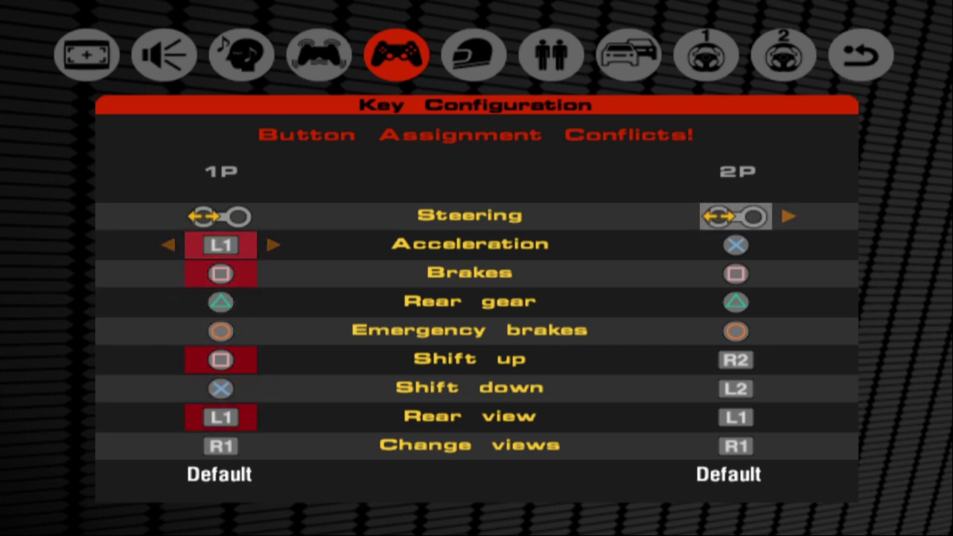
{"action": "key", "text": "Right"}
{"action": "key", "text": "Right"}
- Assign L2 to Brakes for 1P and return to the Gran Turismo 3 main menu
{"action": "key", "text": "Down"}
{"action": "key", "text": "Right"}
{"action": "key", "text": "Right"}
{"action": "key", "text": "Right"}
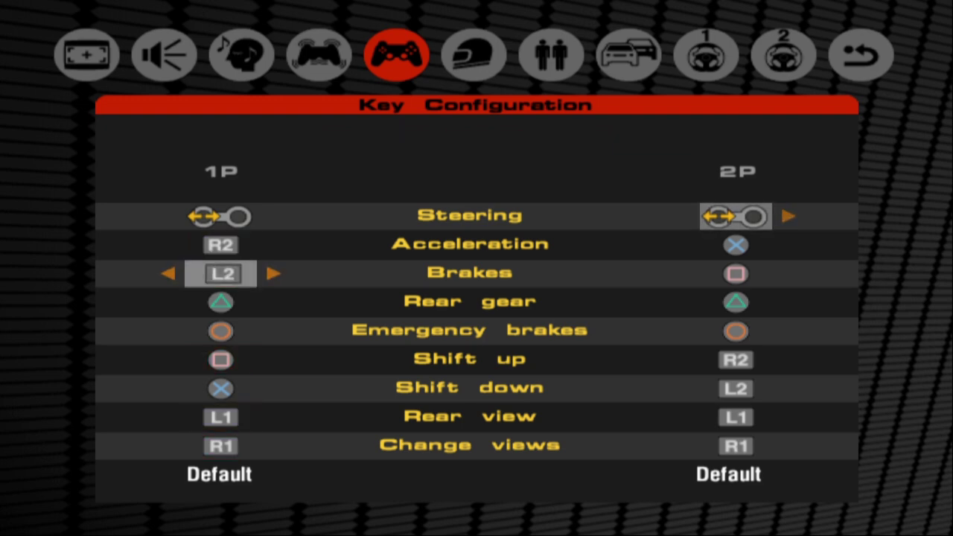
{"action": "key", "text": "Escape"}
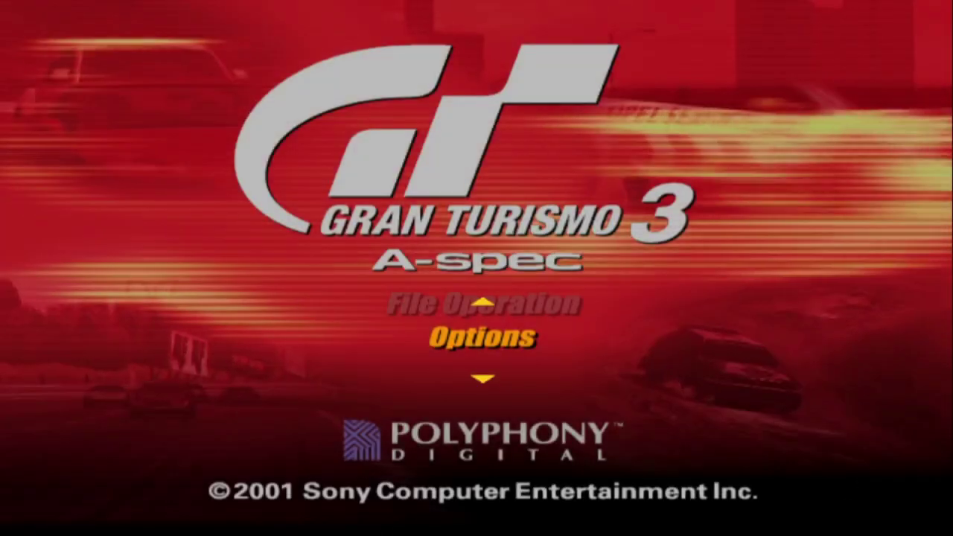
- Start a Free Run from Arcade Mode and switch the driving camera to the chase view behind the car
{"action": "key", "text": "Up"}
{"action": "key", "text": "Up"}
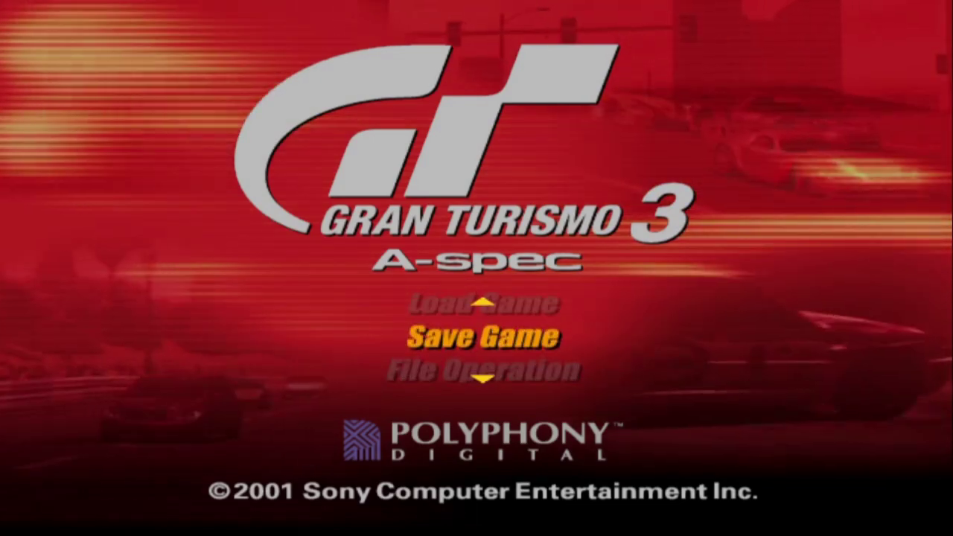
{"action": "key", "text": "Up"}
{"action": "key", "text": "Up"}
{"action": "key", "text": "Up"}
{"action": "key", "text": "Up"}
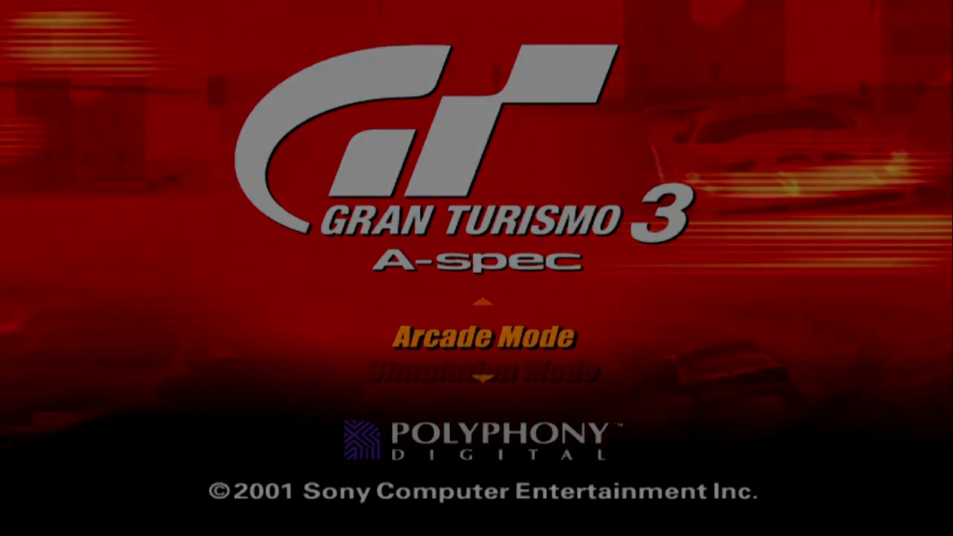
{"action": "key", "text": "Return"}
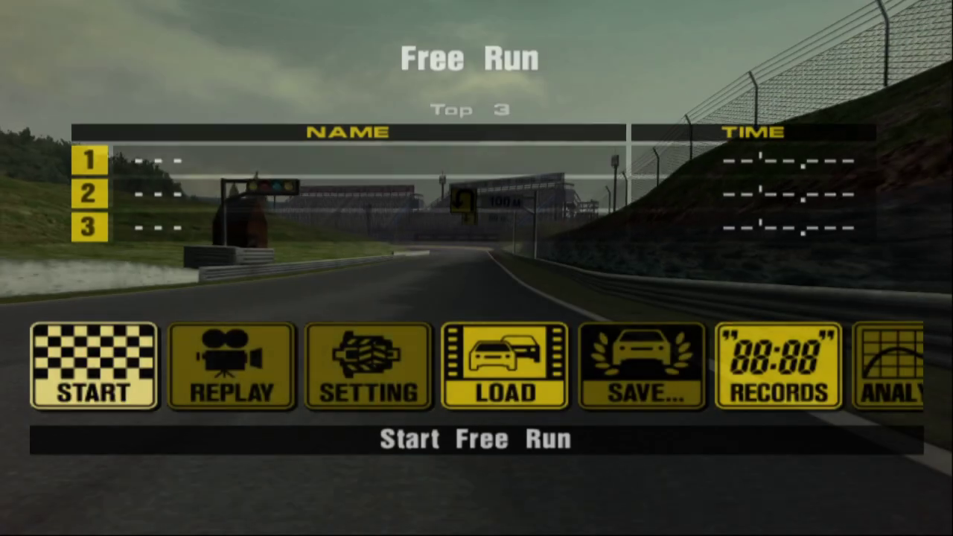
{"action": "key", "text": "Return"}
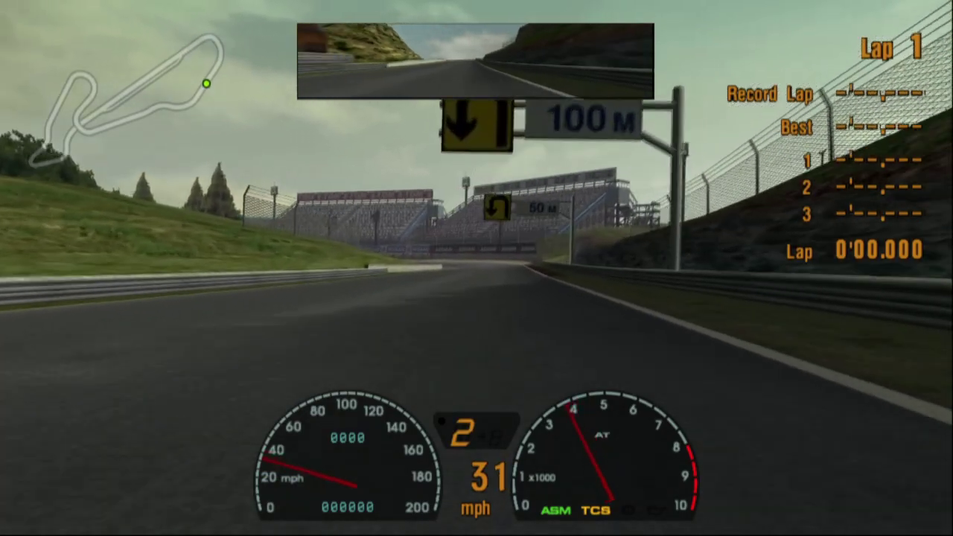
{"action": "key", "text": "v"}
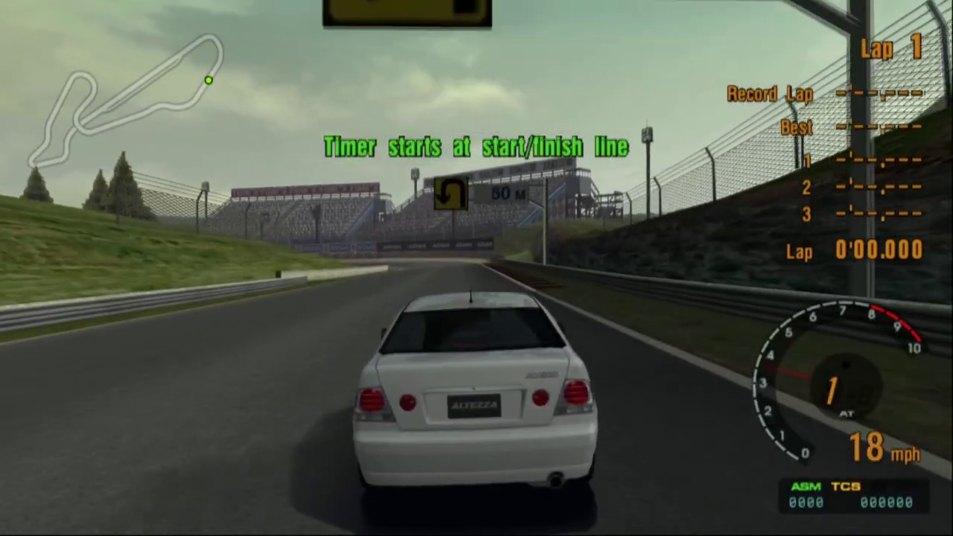